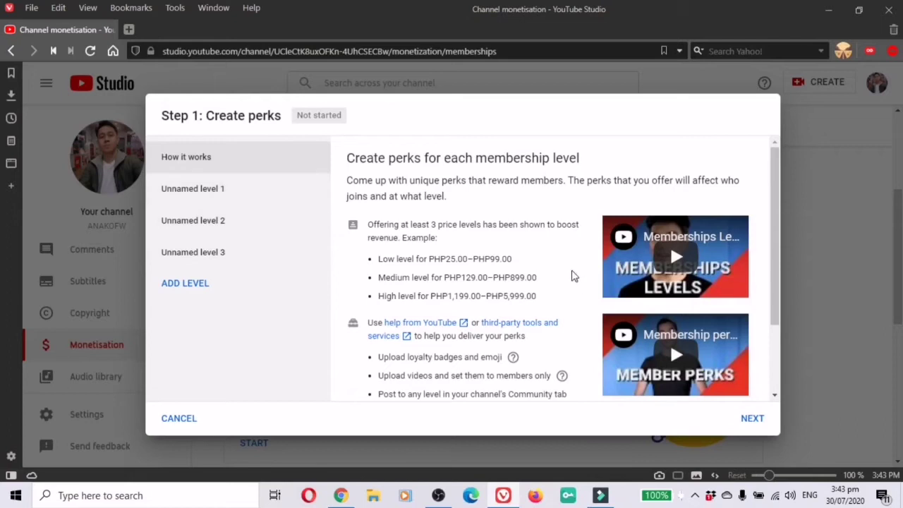
Name the first unnamed membership level Kapatid Member.
scroll(566, 268, "down", 1)
scroll(567, 266, "down", 1)
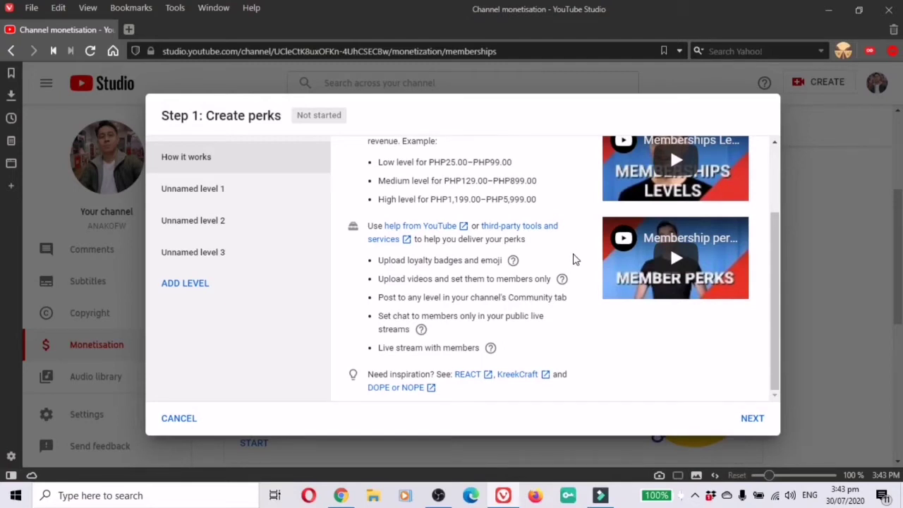
scroll(558, 272, "up", 1)
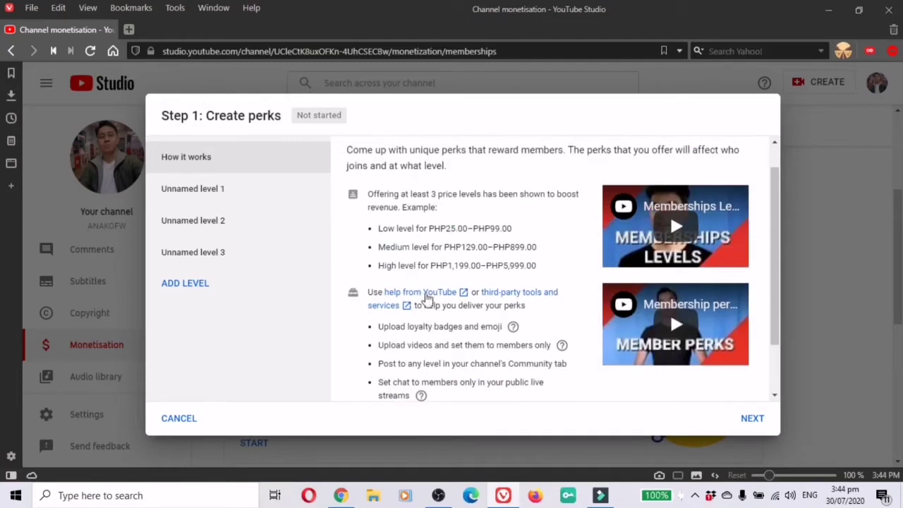
left_click(216, 190)
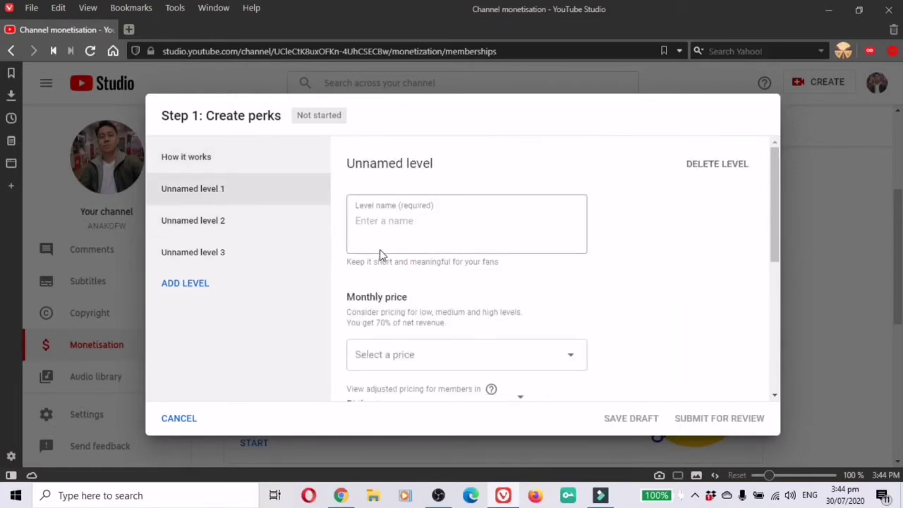
left_click(506, 229)
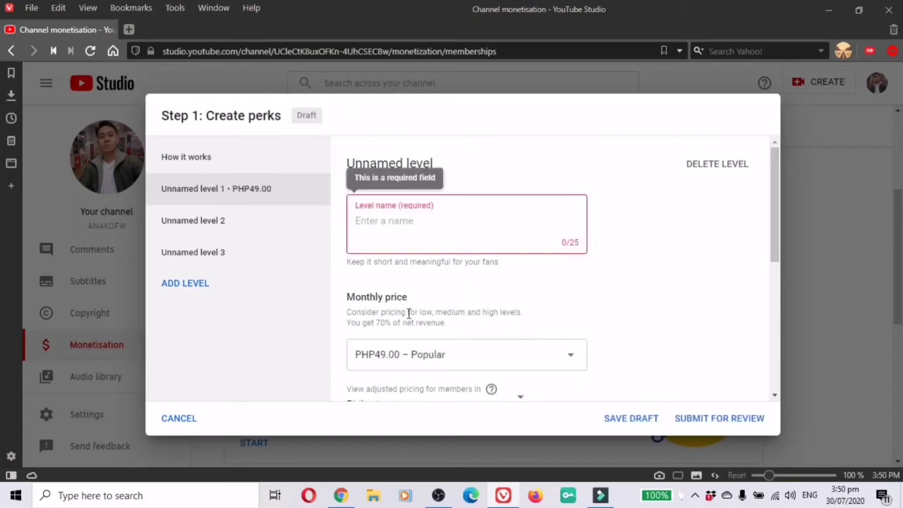
type("ka")
key("BackSpace")
key("BackSpace")
type("MA")
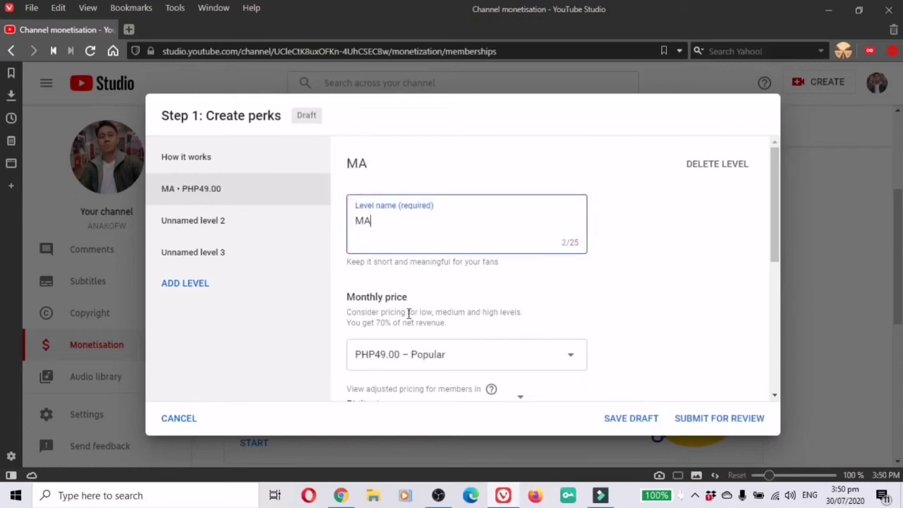
key("BackSpace")
key("BackSpace")
type("Kapatid")
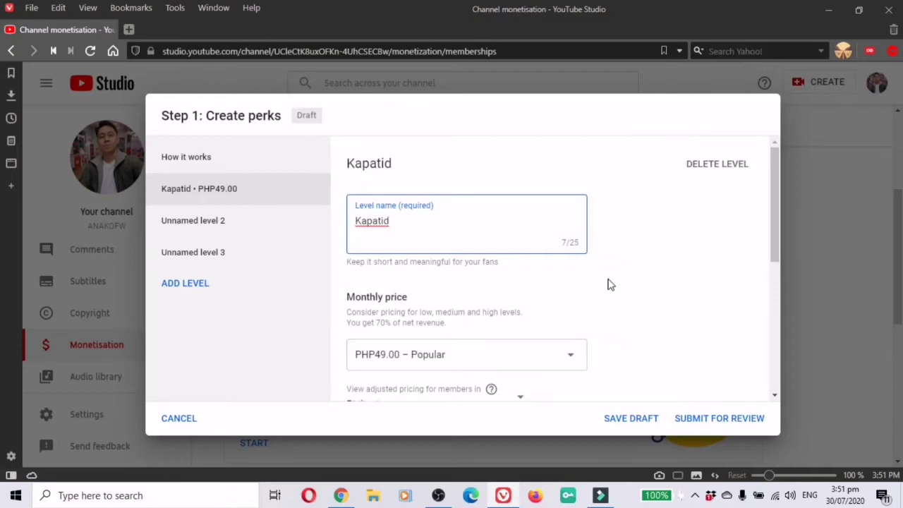
type("Member")
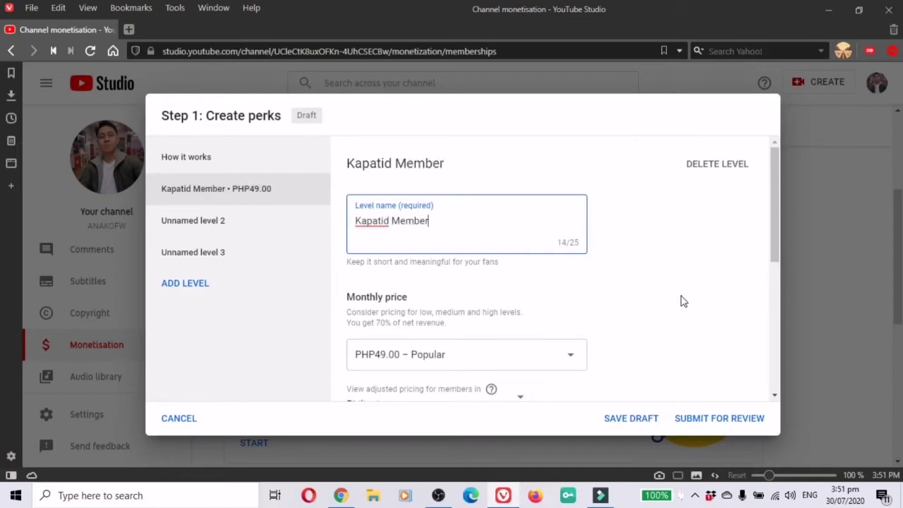
Choose PHP49.00 – Popular as the monthly price of the Kapatid Member level.
scroll(631, 298, "down", 2)
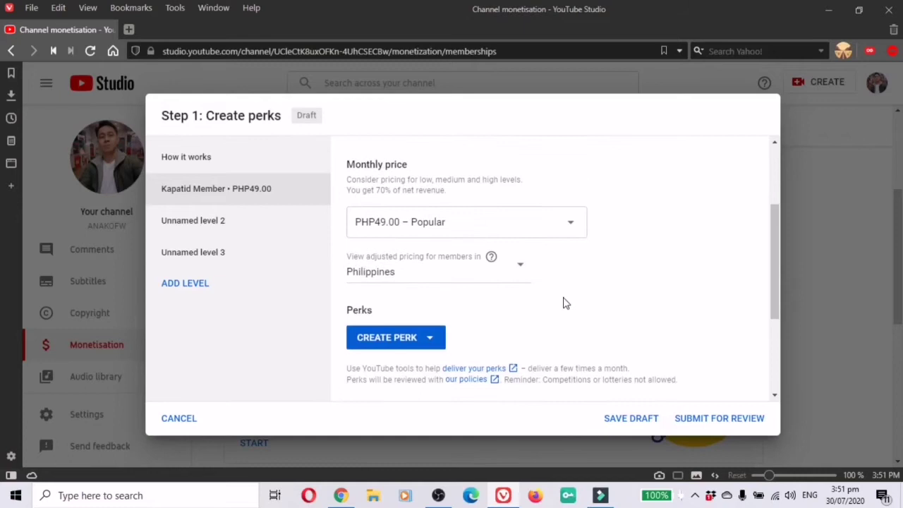
left_click(568, 230)
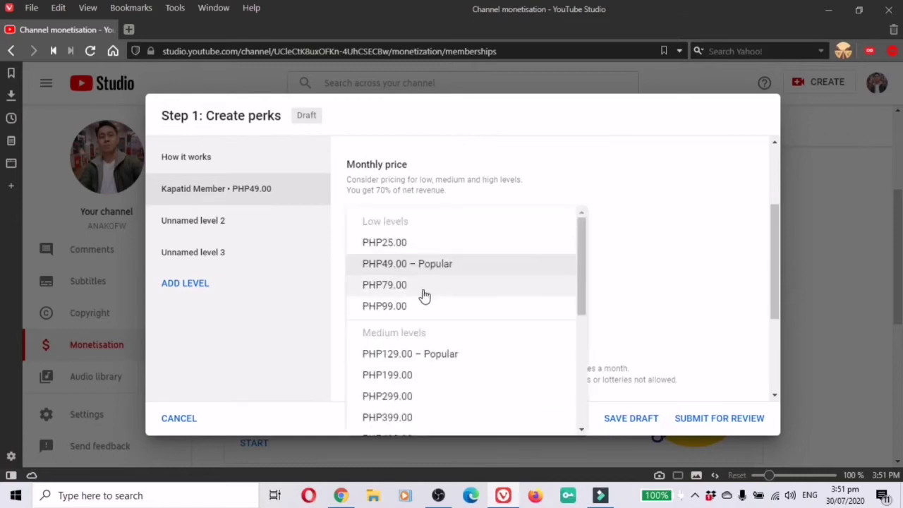
left_click(505, 268)
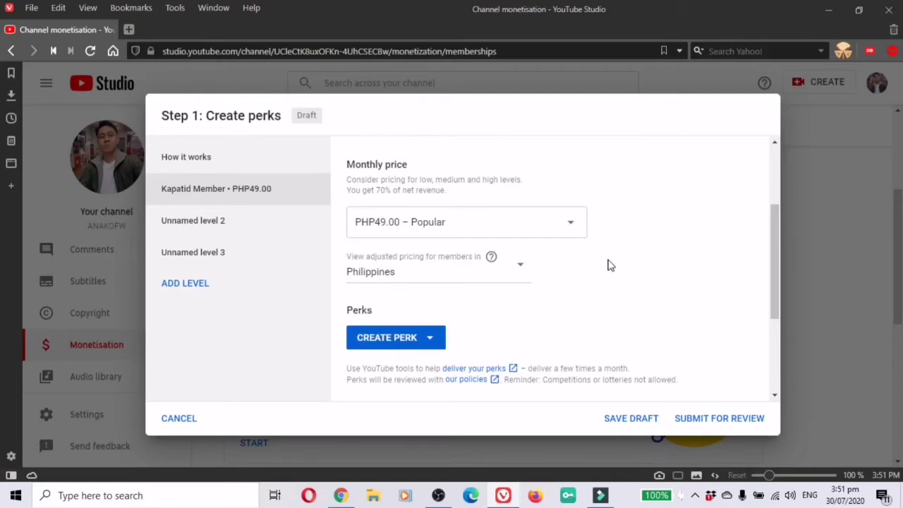
Add a perk to the Kapatid Member level using the preset title Shout-outs in videos.
scroll(611, 265, "down", 2)
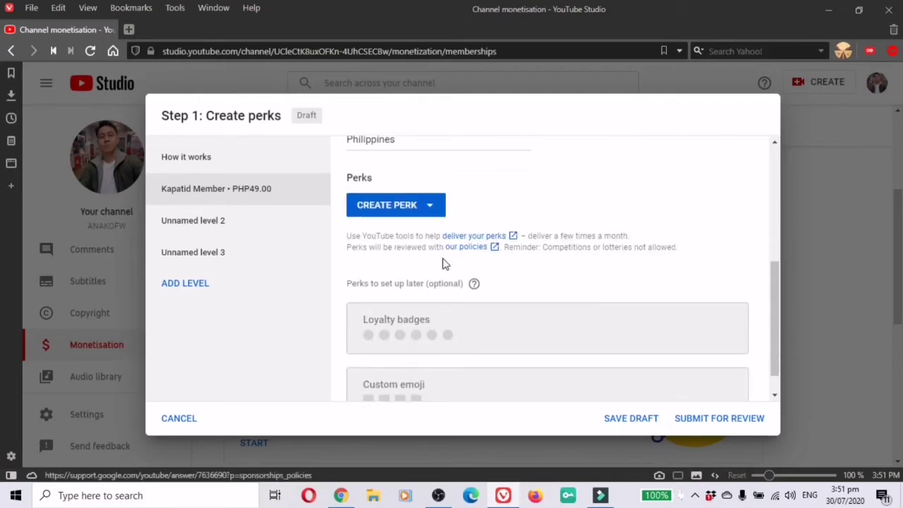
scroll(431, 307, "down", 1)
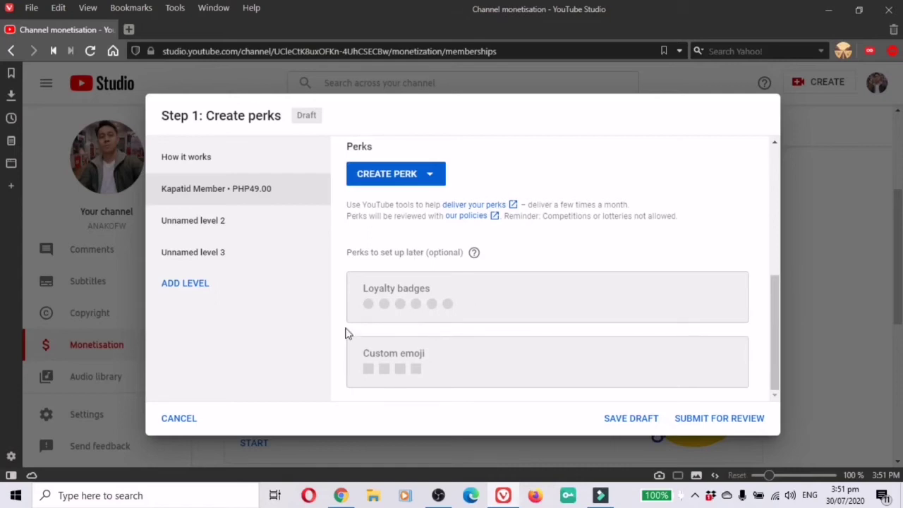
left_click(430, 178)
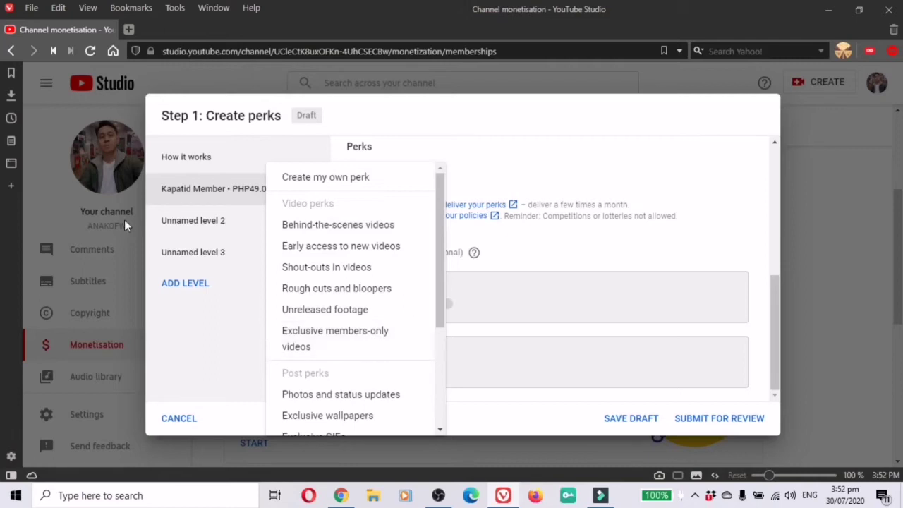
left_click(335, 267)
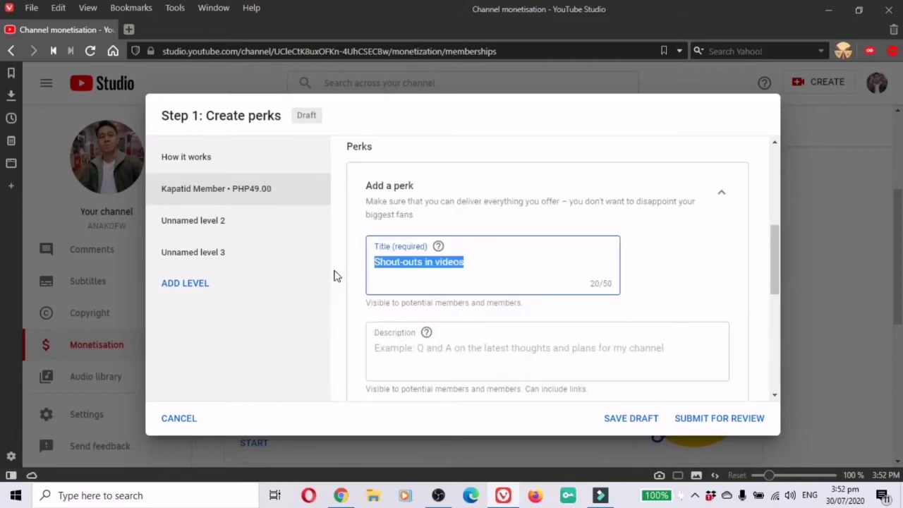
left_click(506, 265)
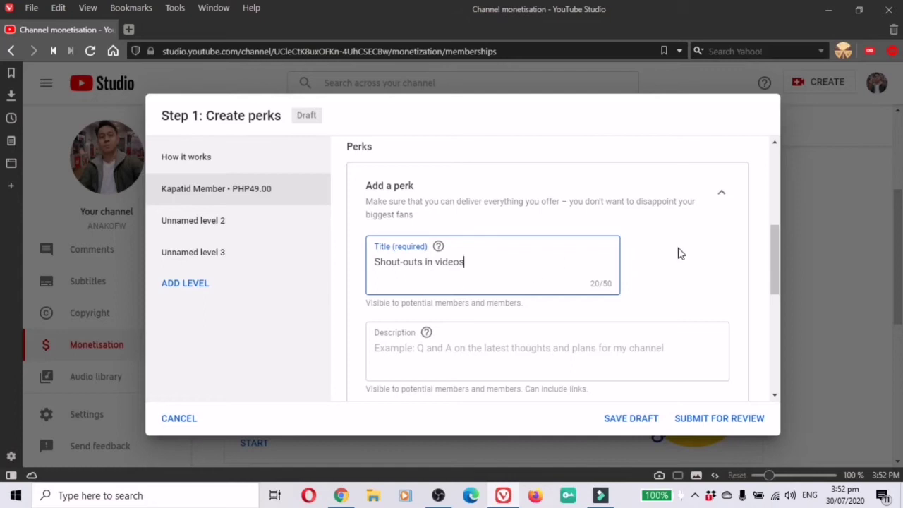
Enter "Shout-out to my new Videos" as the description of the Shout-outs in videos perk.
left_click(512, 347)
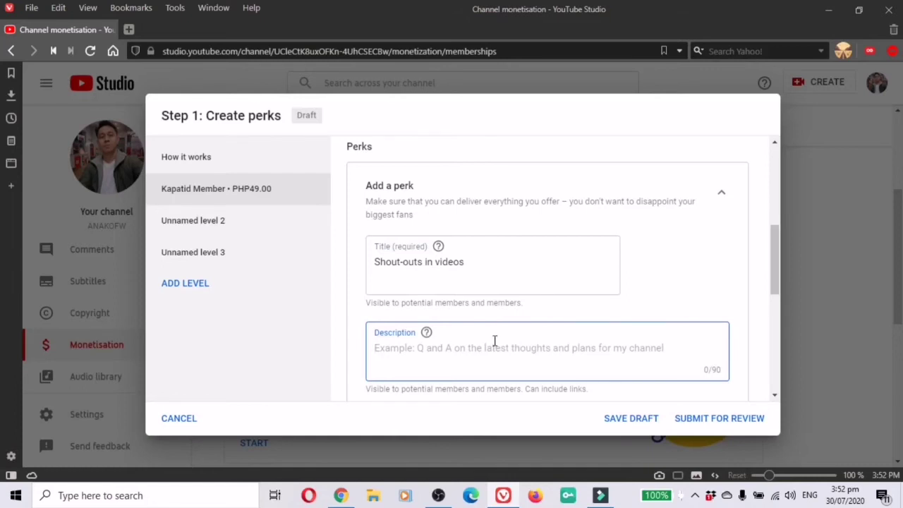
type("shout")
key("BackSpace")
key("BackSpace")
key("BackSpace")
key("BackSpace")
key("BackSpace")
type("Shout")
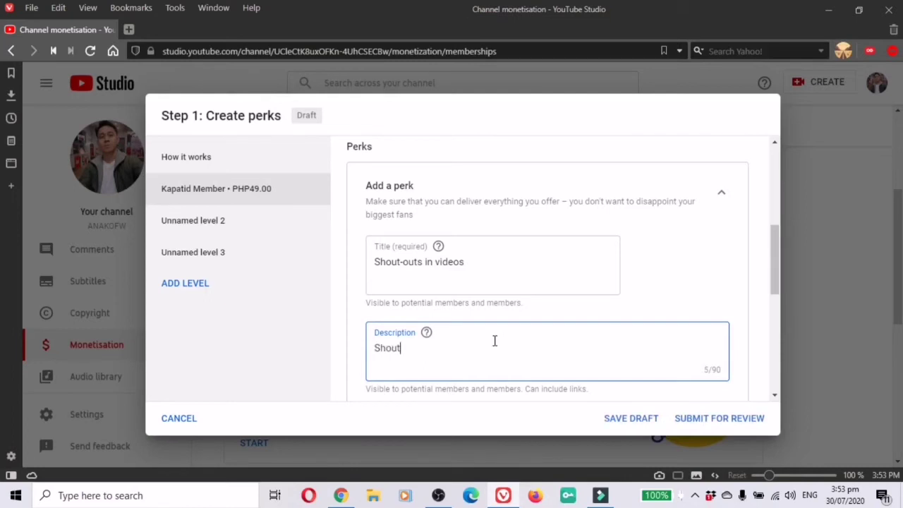
type("-out to ")
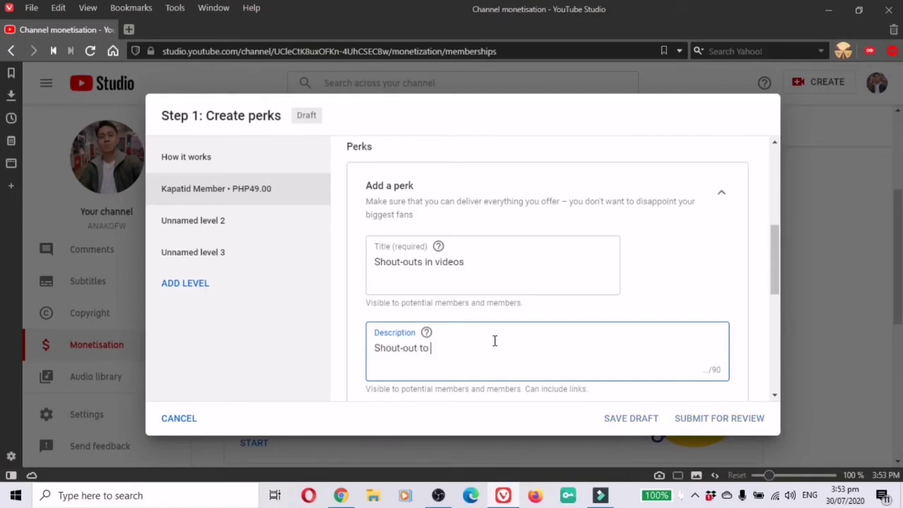
type("mMy")
key("BackSpace")
key("BackSpace")
type("my new Videos")
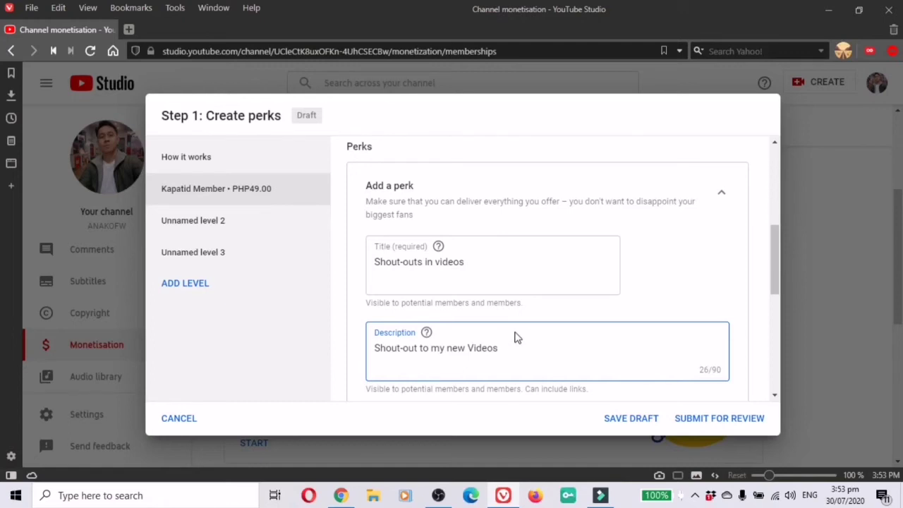
Fill in the members-only instructions for the Shout-outs in videos perk.
scroll(534, 374, "down", 1)
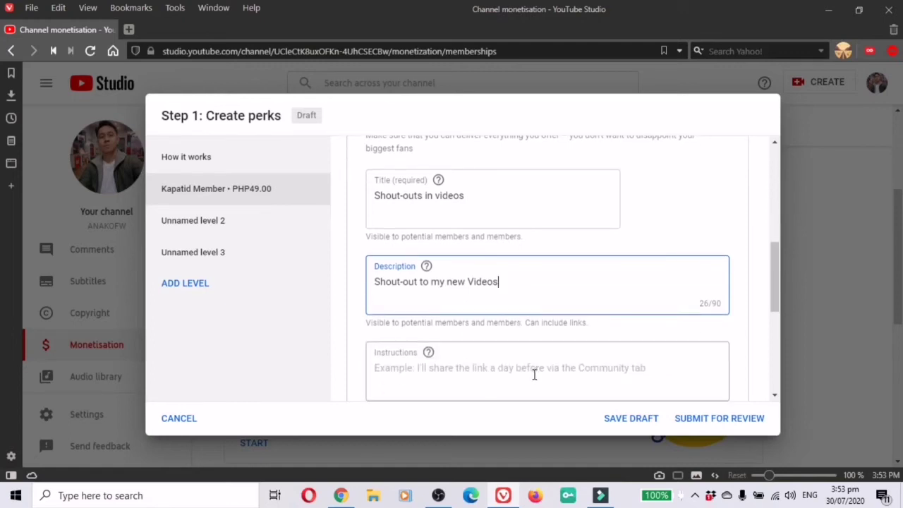
scroll(534, 376, "down", 1)
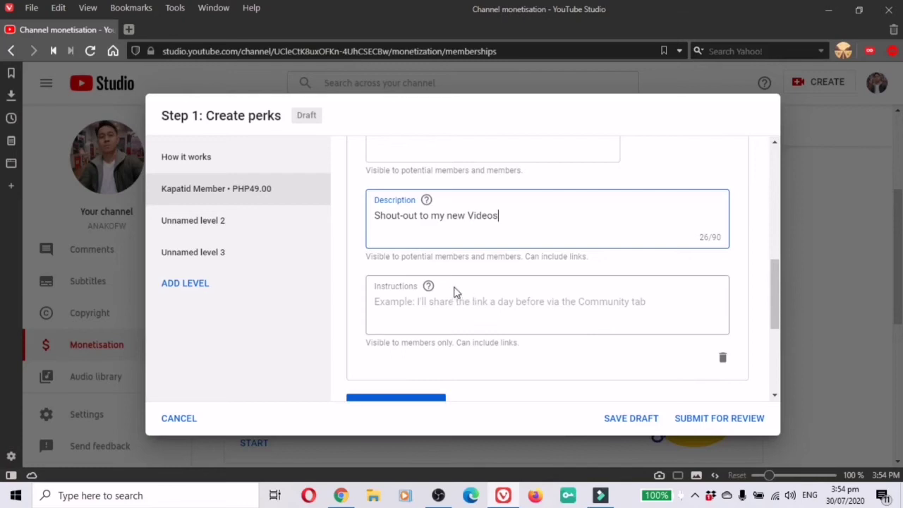
scroll(455, 288, "down", 2)
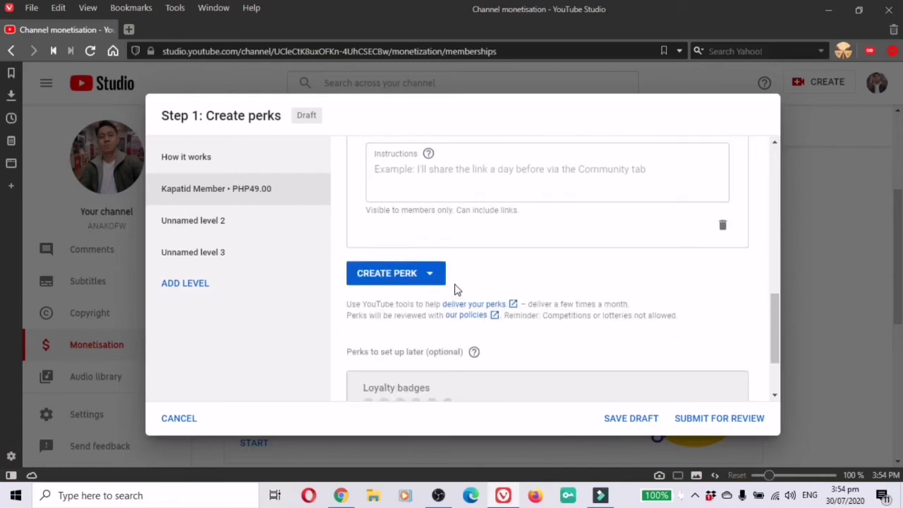
scroll(464, 287, "up", 1)
scroll(464, 287, "up", 1)
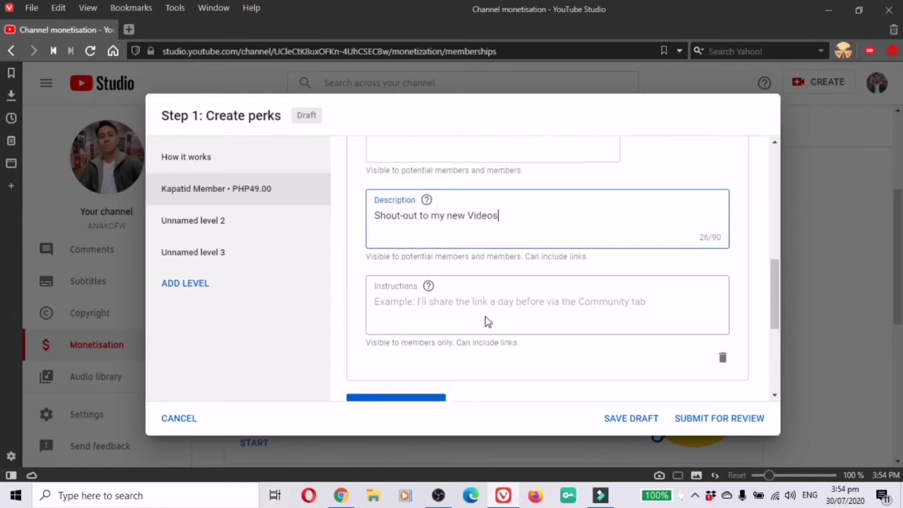
left_click(448, 307)
type("I")
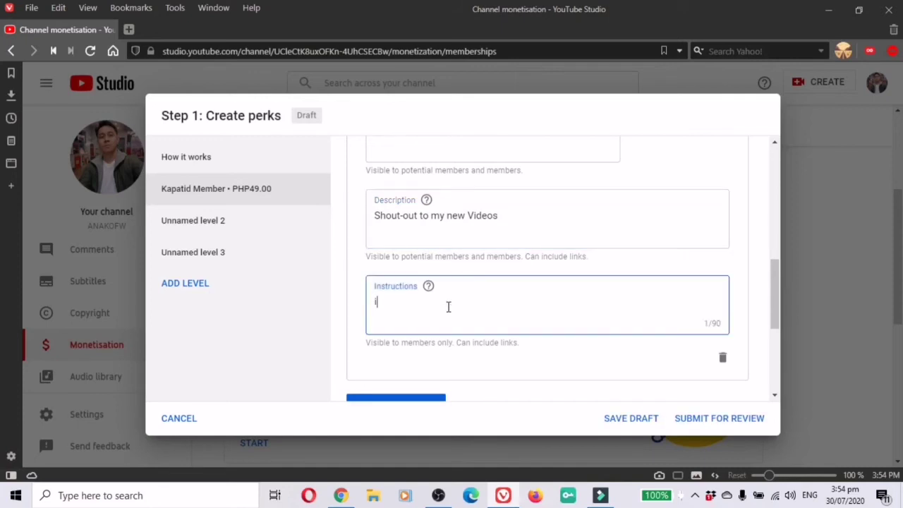
key("BackSpace")
type("If")
Create another perk for the Kapatid Member level from the Connecting on social media preset.
scroll(533, 339, "up", 3)
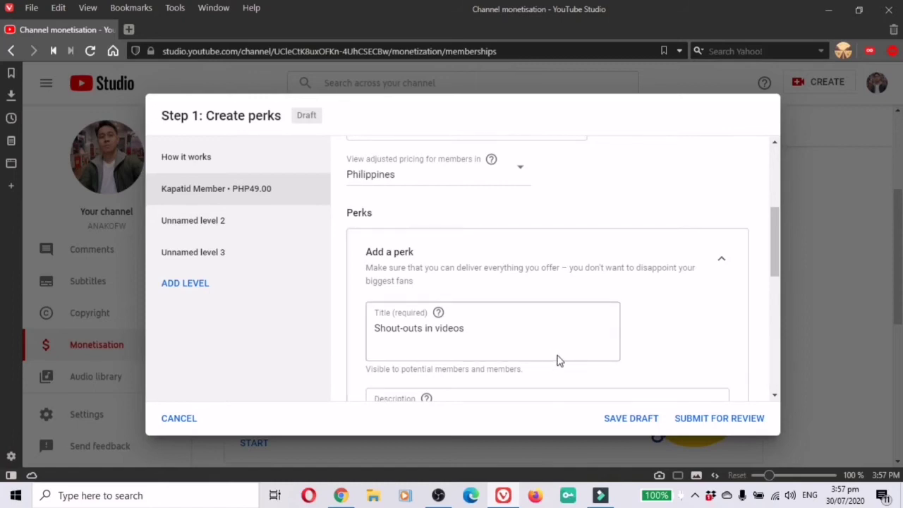
scroll(572, 353, "down", 5)
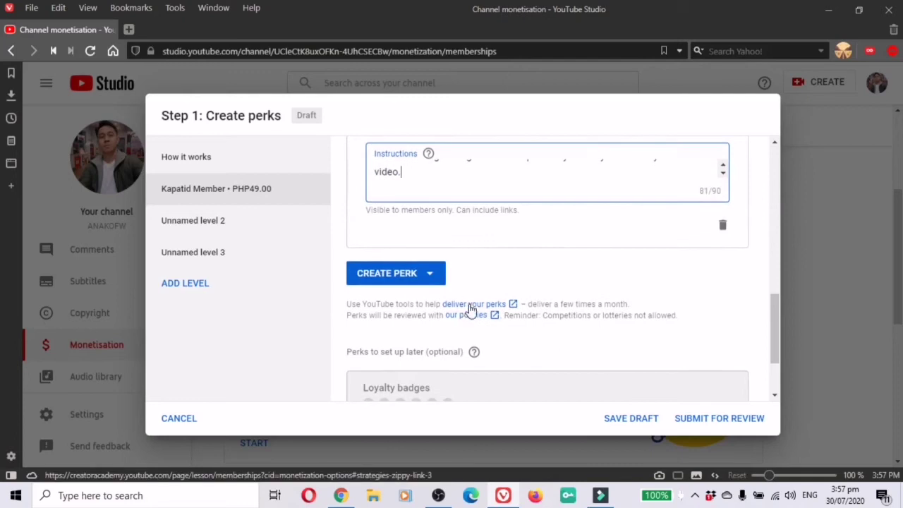
left_click(436, 276)
scroll(445, 199, "down", 3)
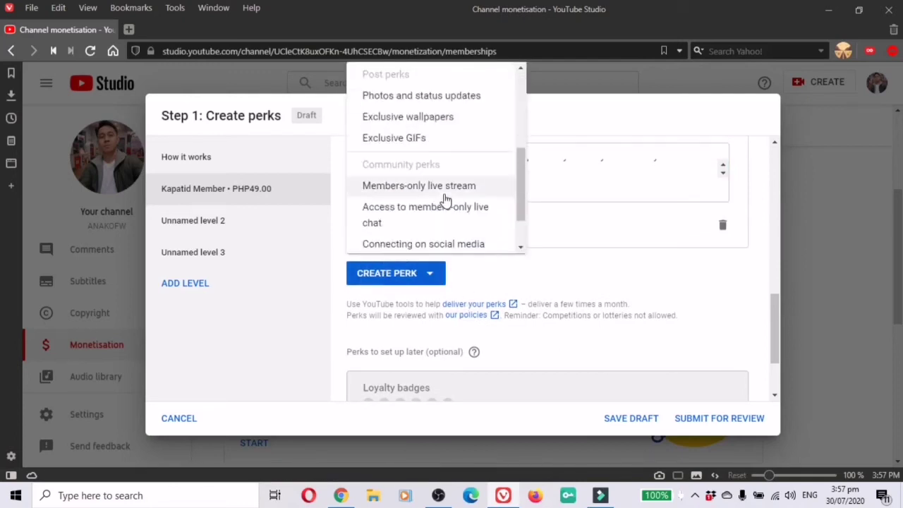
scroll(444, 198, "up", 3)
scroll(473, 211, "down", 2)
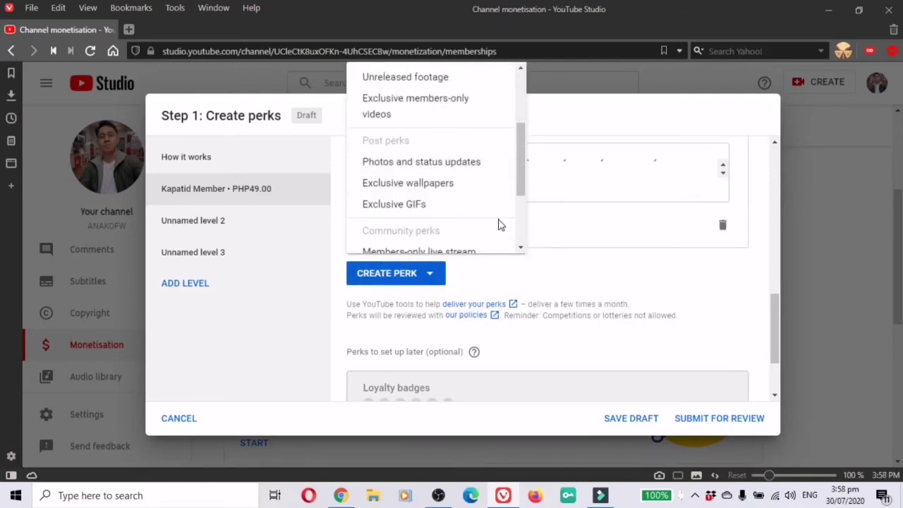
scroll(468, 192, "down", 2)
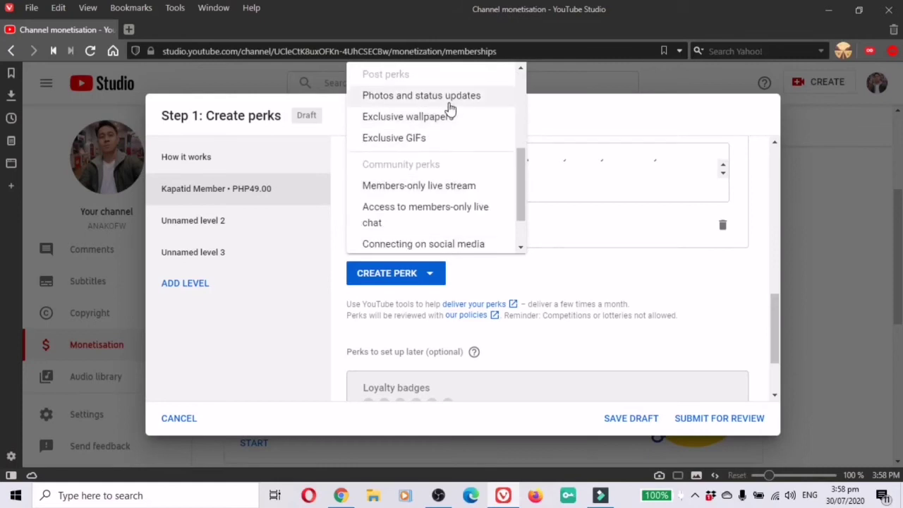
scroll(466, 141, "up", 2)
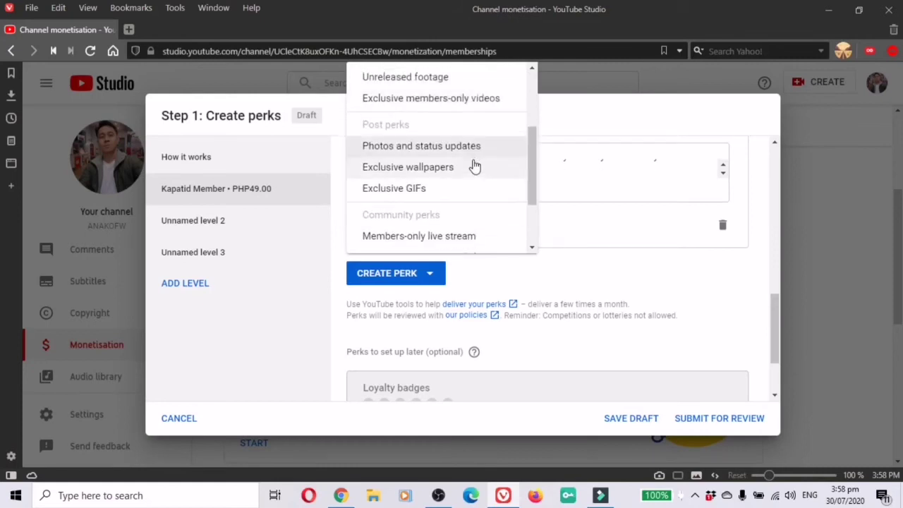
scroll(482, 201, "down", 2)
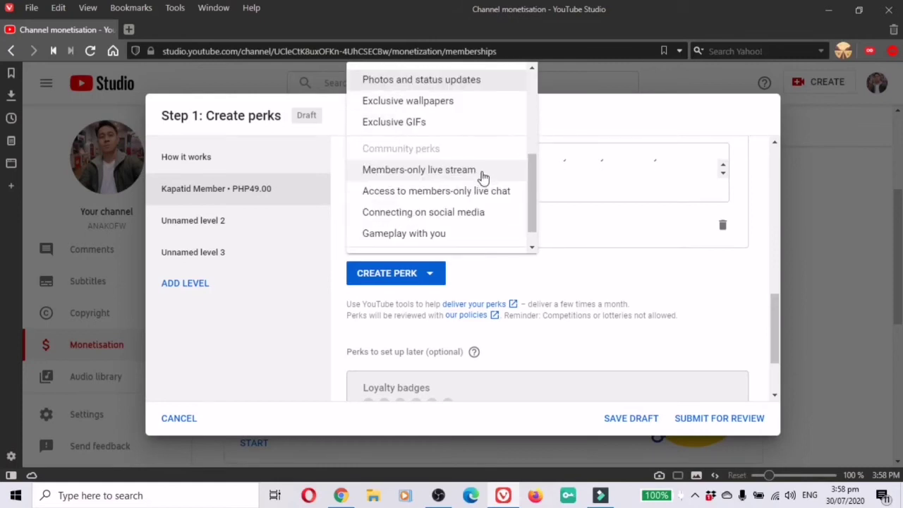
scroll(468, 218, "down", 1)
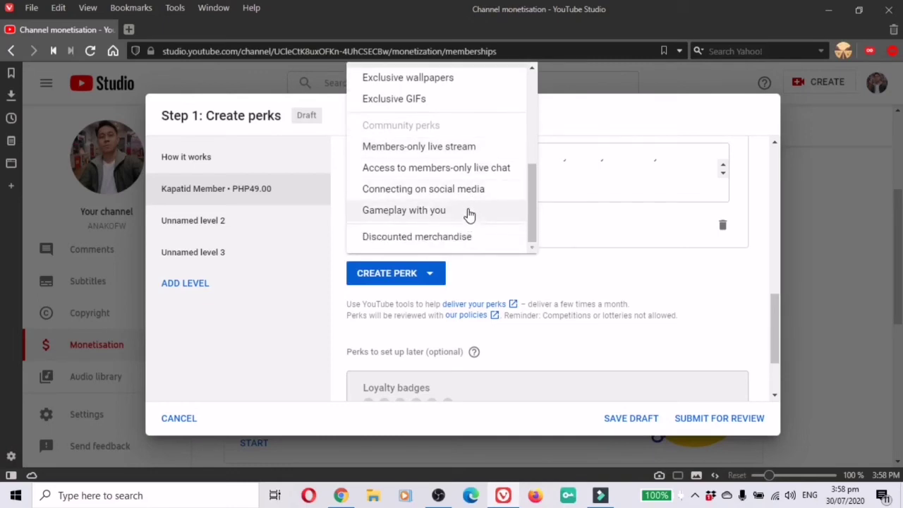
left_click(470, 189)
Review the offer summary, reading through the perks and monthly price of each membership level.
scroll(473, 283, "down", 3)
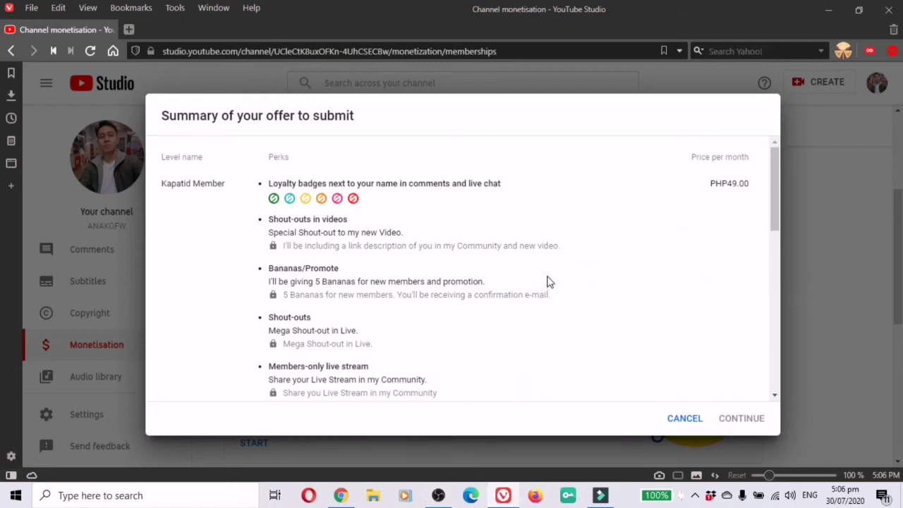
scroll(549, 282, "down", 1)
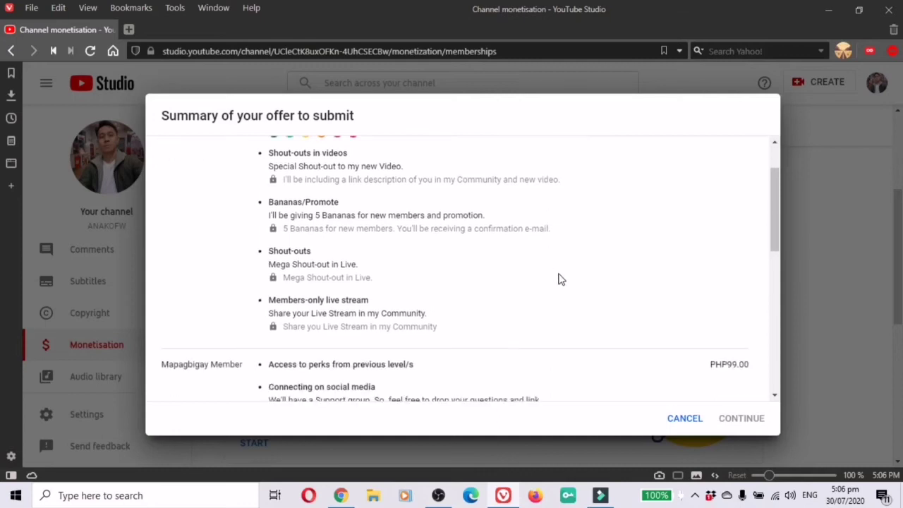
scroll(559, 268, "down", 1)
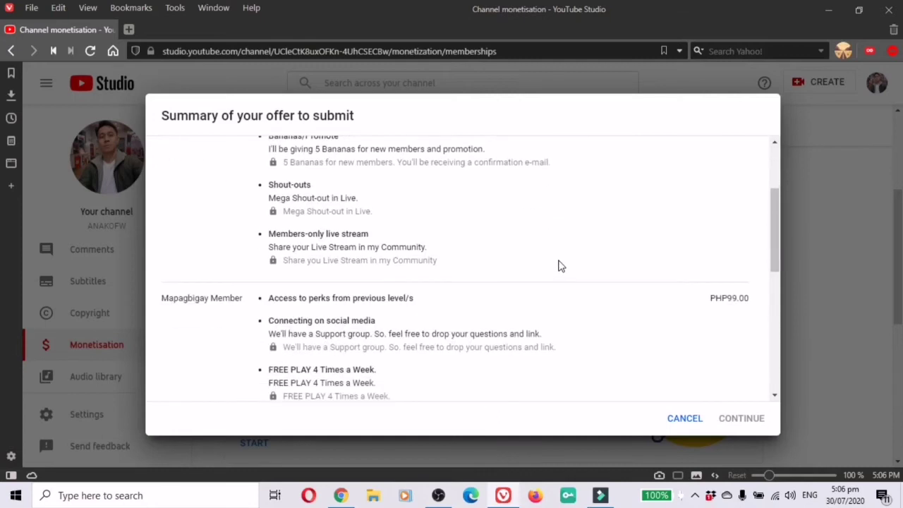
scroll(572, 266, "down", 1)
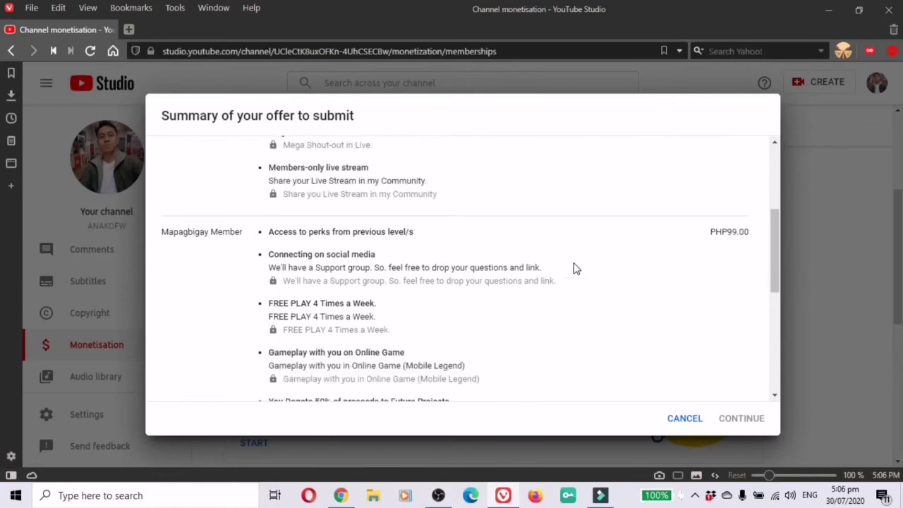
scroll(575, 268, "down", 1)
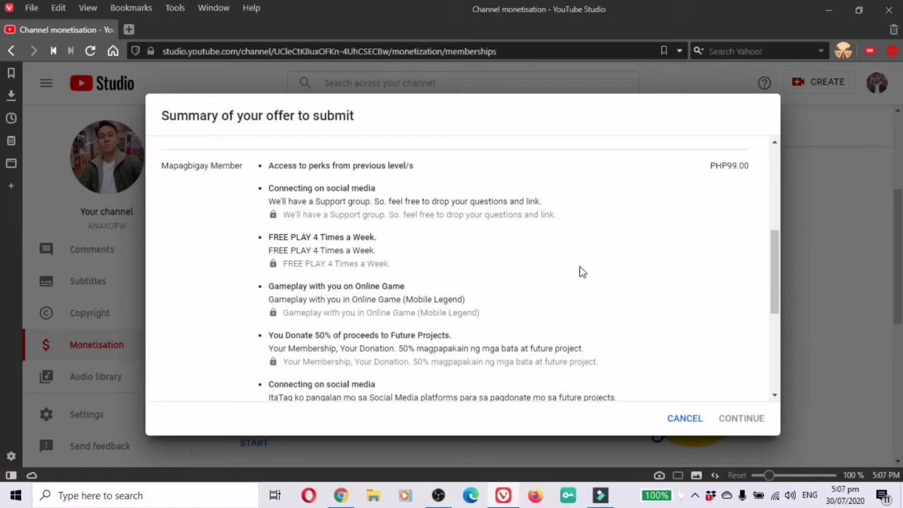
scroll(583, 269, "down", 1)
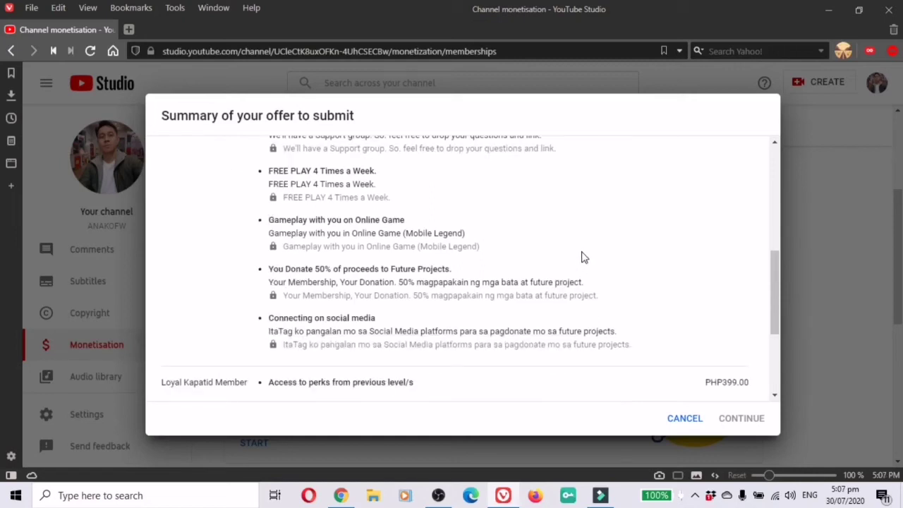
scroll(584, 254, "down", 1)
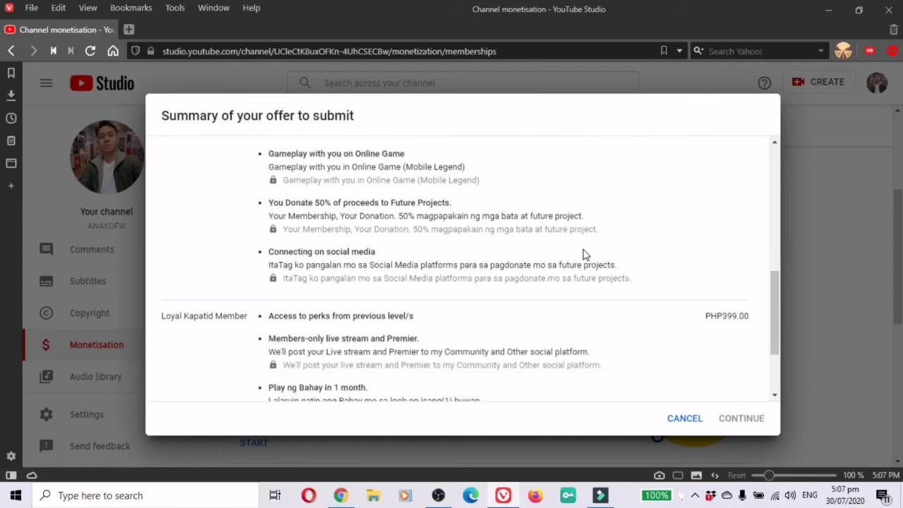
scroll(584, 254, "up", 1)
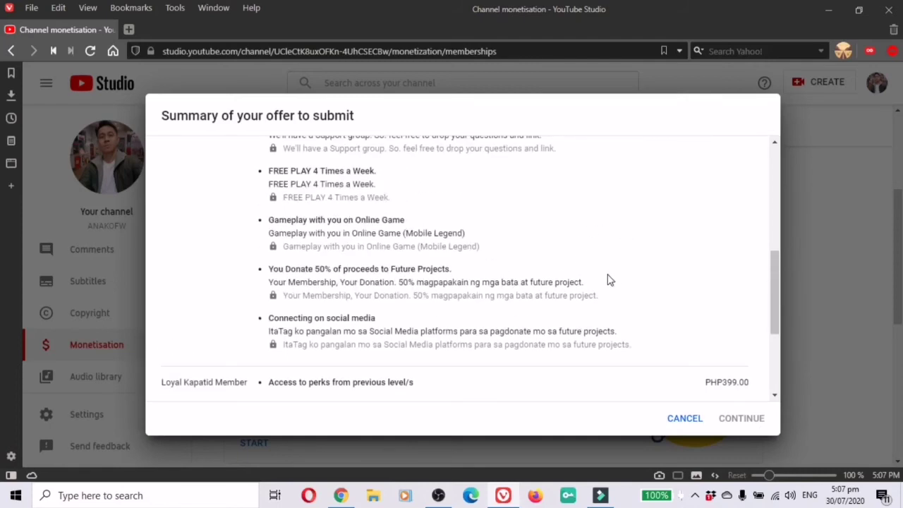
scroll(610, 280, "down", 1)
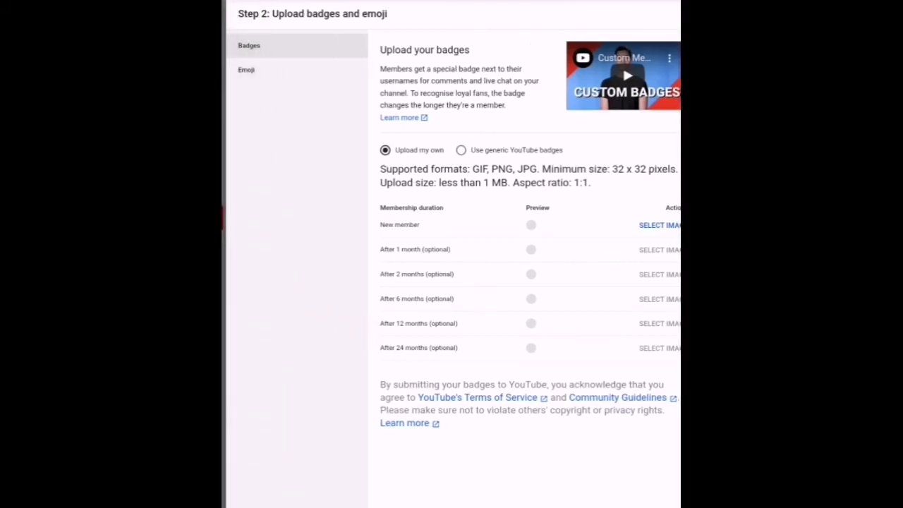
Upload the "Mega Shout Out" image as the first channel emoji and check its preview against the dark theme.
left_click(251, 71)
left_click_drag(292, 351, 257, 353)
left_click(631, 250)
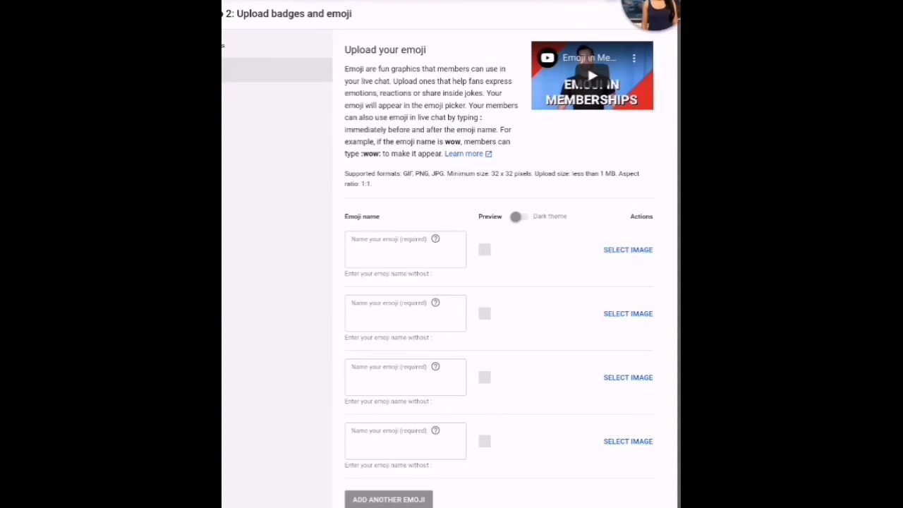
left_click(629, 250)
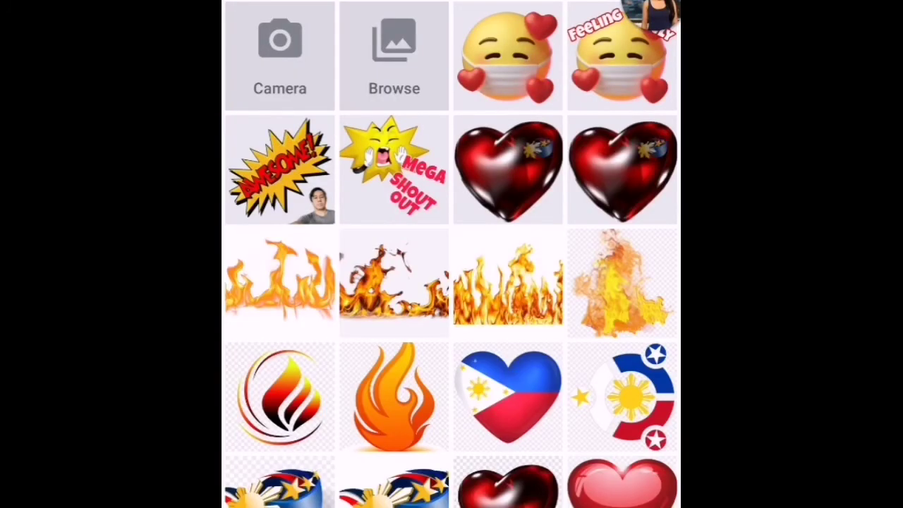
left_click(393, 170)
left_click(280, 170)
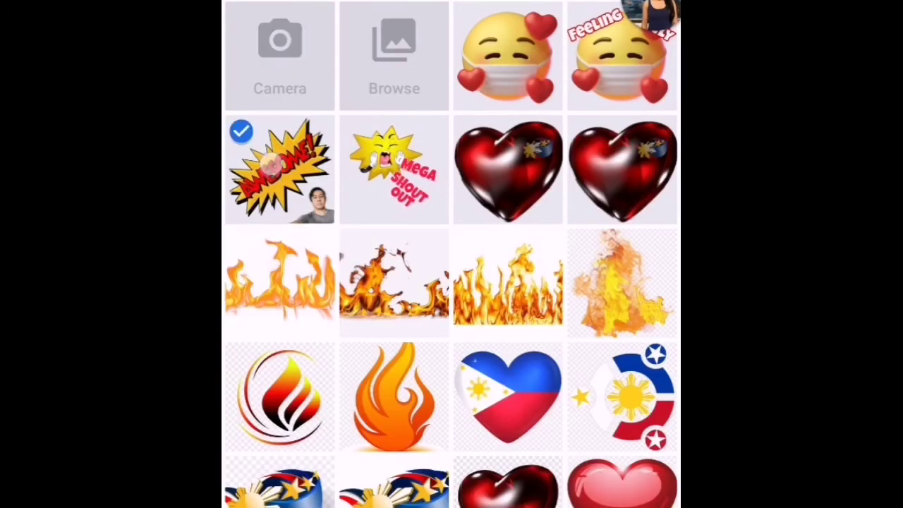
left_click(393, 170)
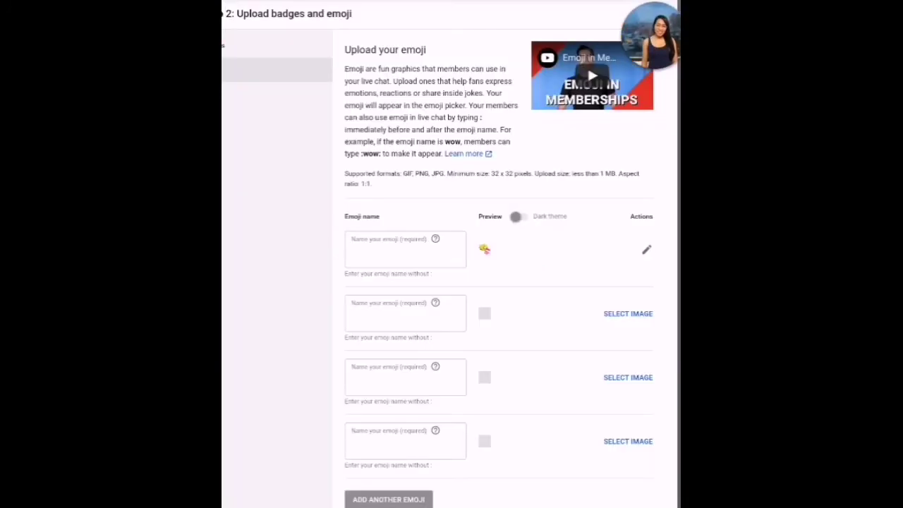
left_click(519, 217)
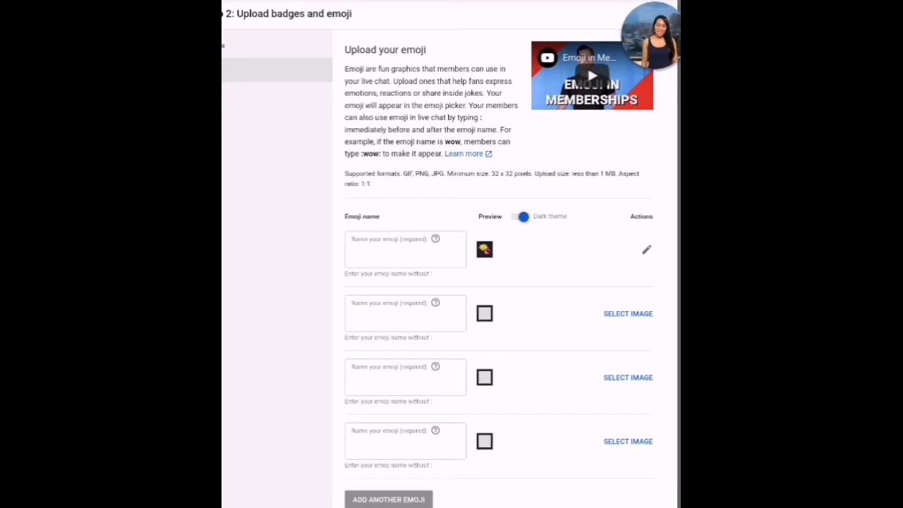
left_click(519, 217)
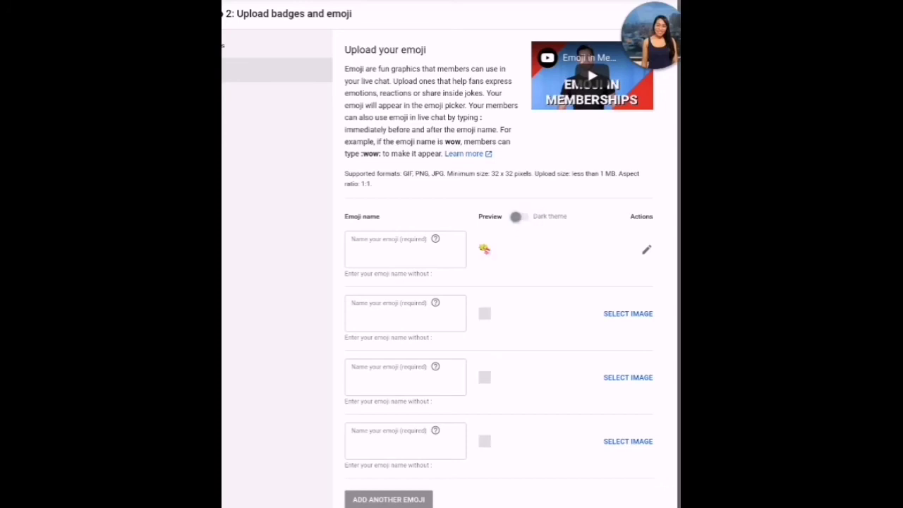
Try to name the first emoji "Mega shout out".
left_click(406, 250)
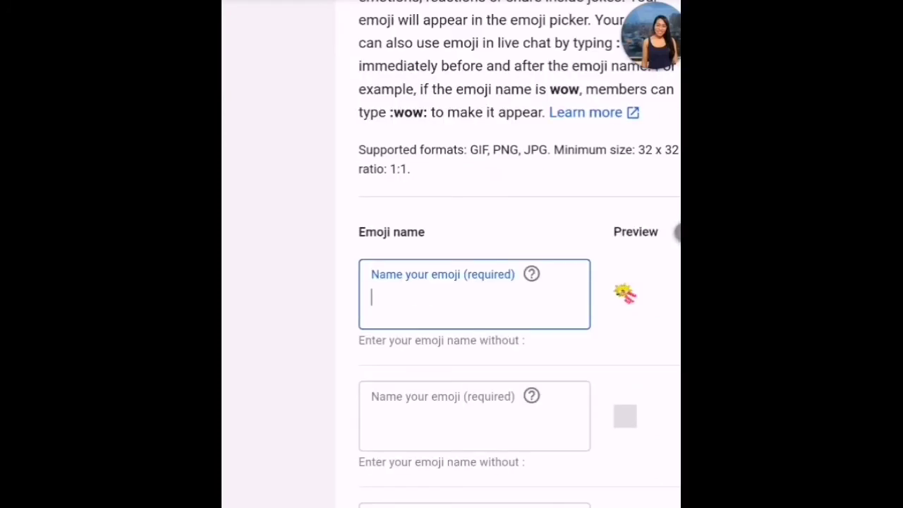
type("M")
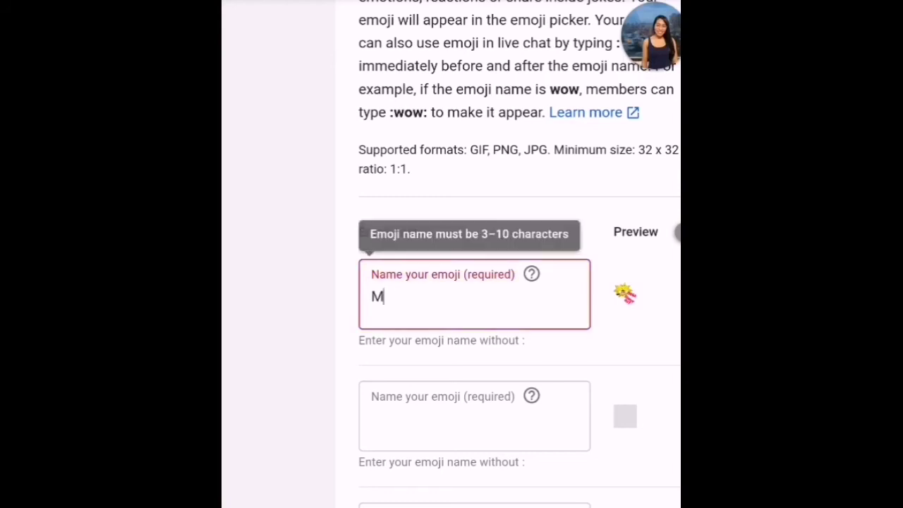
type("ega shout")
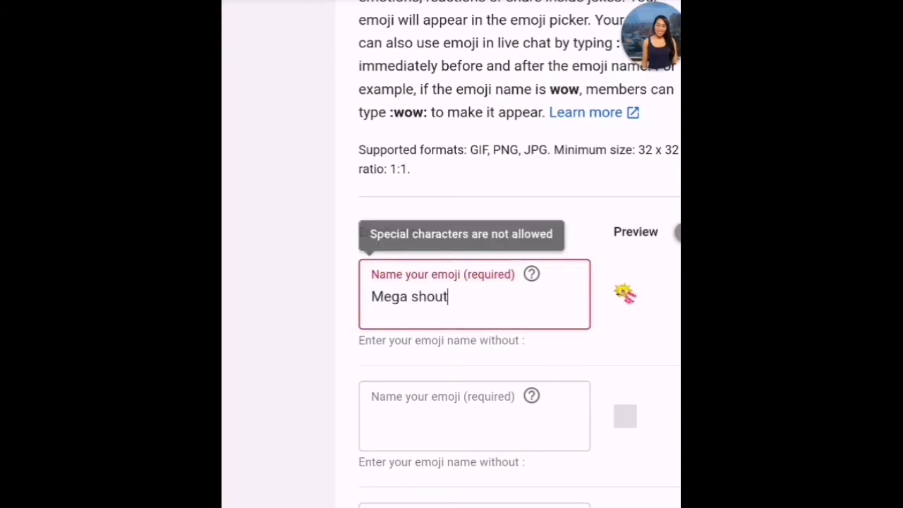
type(" out")
scroll(388, 452, "down", 5)
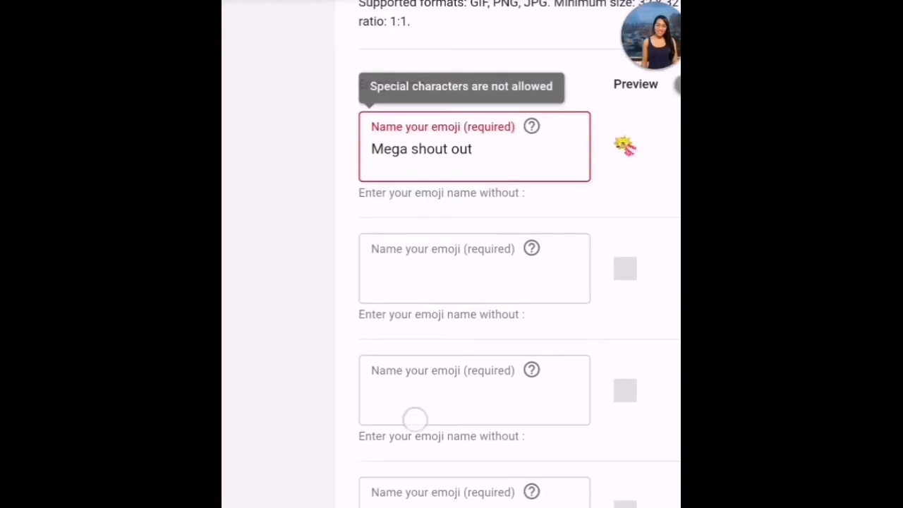
left_click(423, 296)
left_click_drag(420, 390, 503, 491)
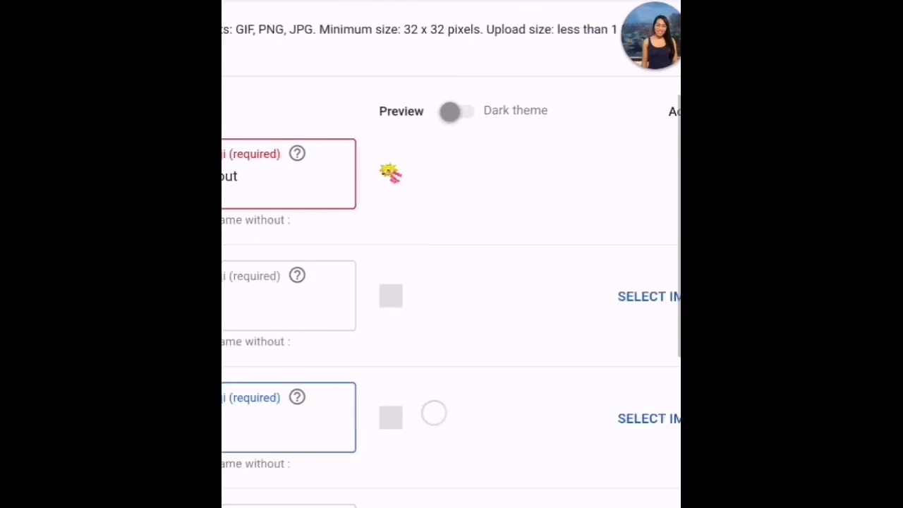
left_click(613, 445)
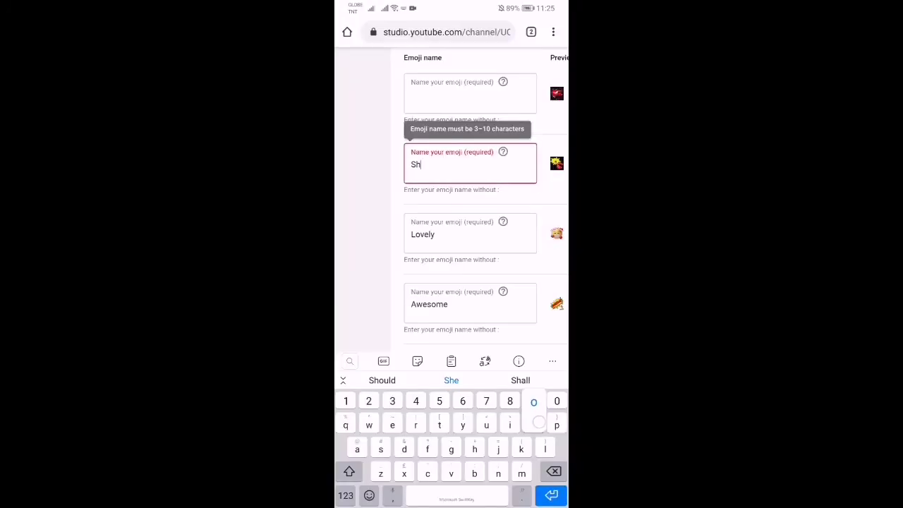
Name the yellow shout-out emoji in the second row "Shoutout" and the heart emoji in the first row "Heart".
type("outout")
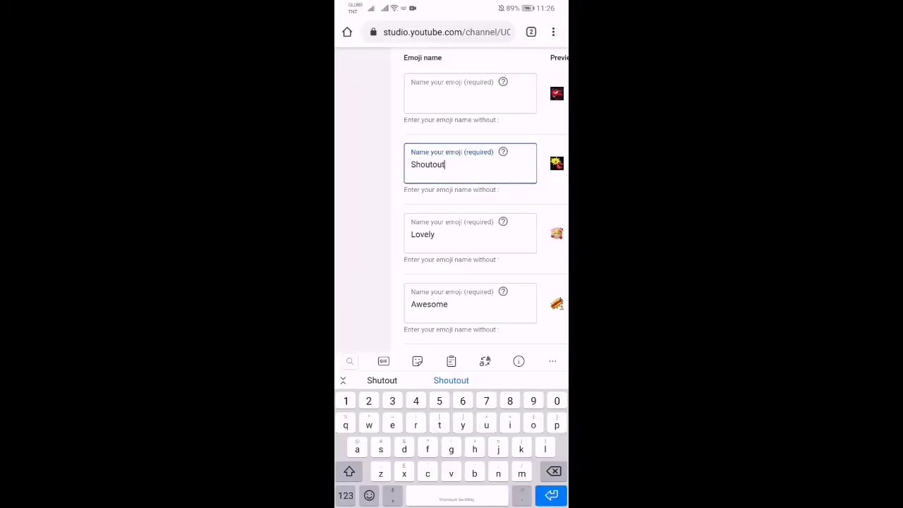
scroll(471, 211, "up", 2)
left_click(470, 178)
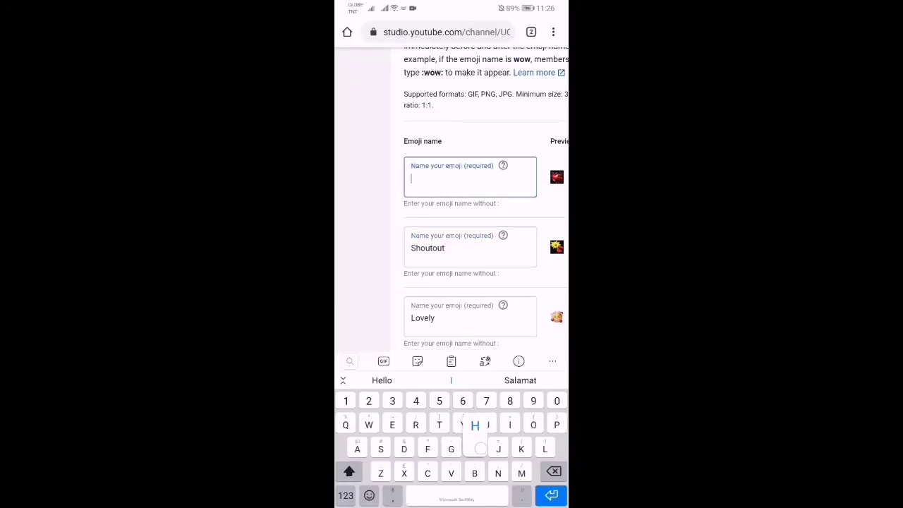
type("Heart")
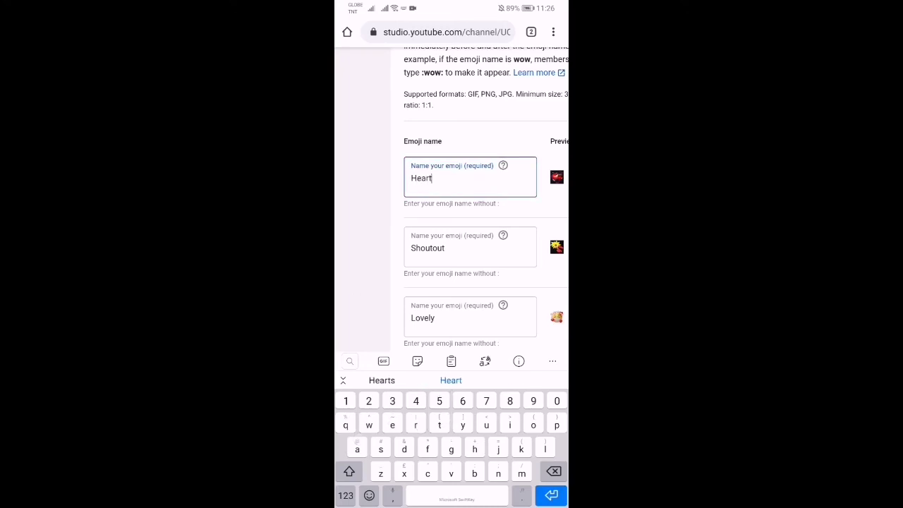
key("Escape")
scroll(451, 283, "down", 5)
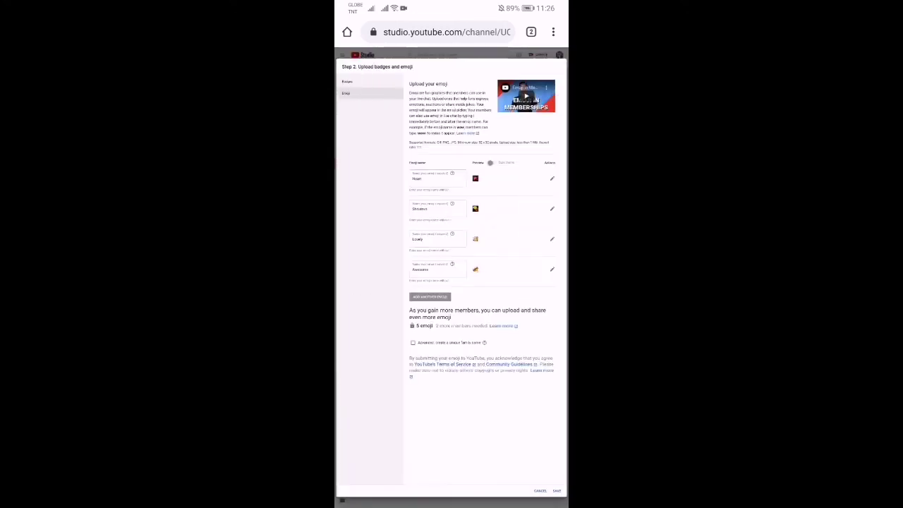